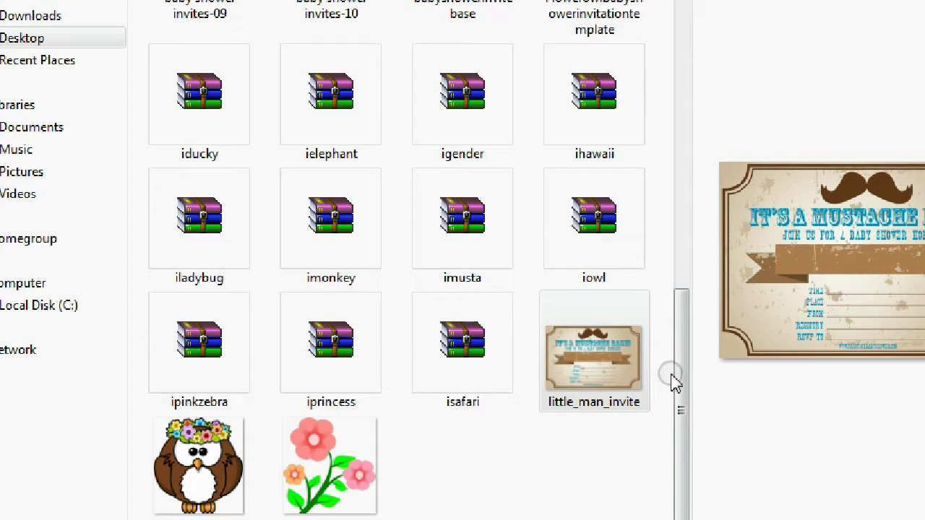
Find the little_man_invite JPEG on the Desktop and open it with Edit with GIMP.
left_click_drag(679, 384, 682, 407)
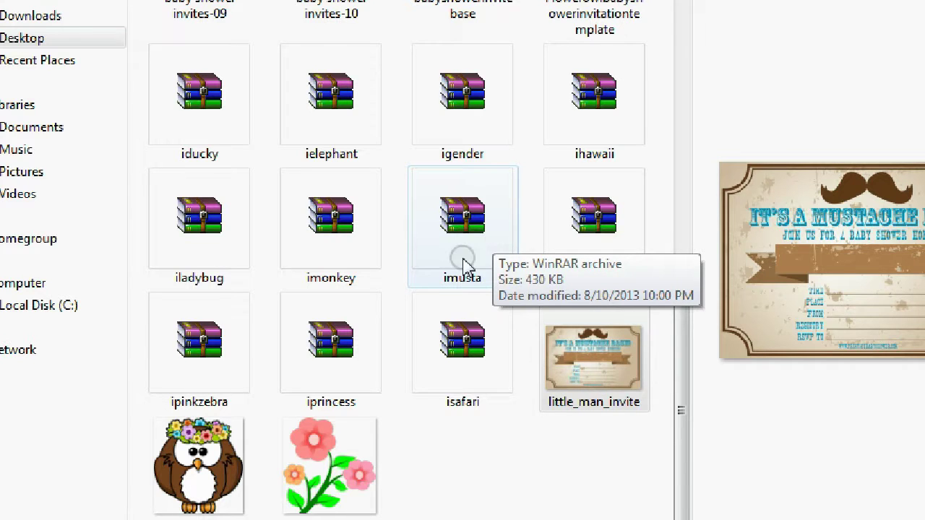
right_click(461, 210)
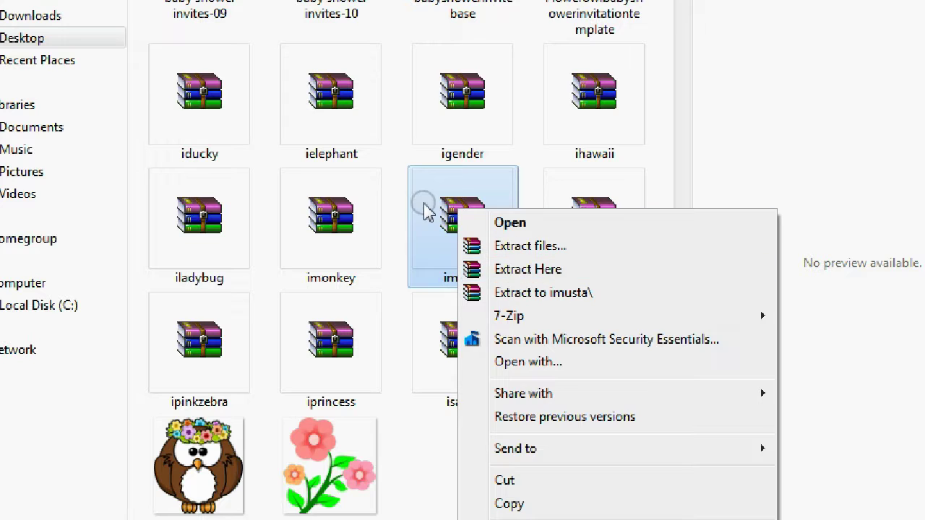
left_click(426, 211)
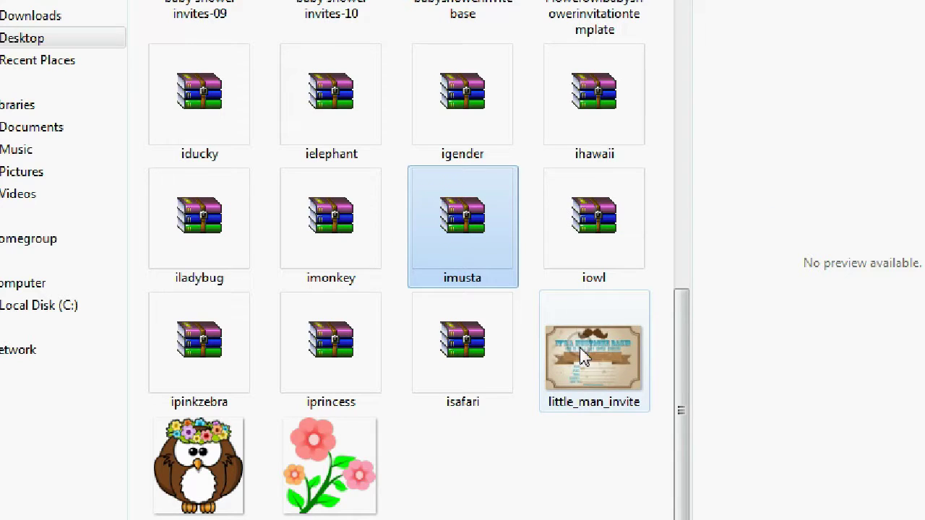
left_click(602, 354)
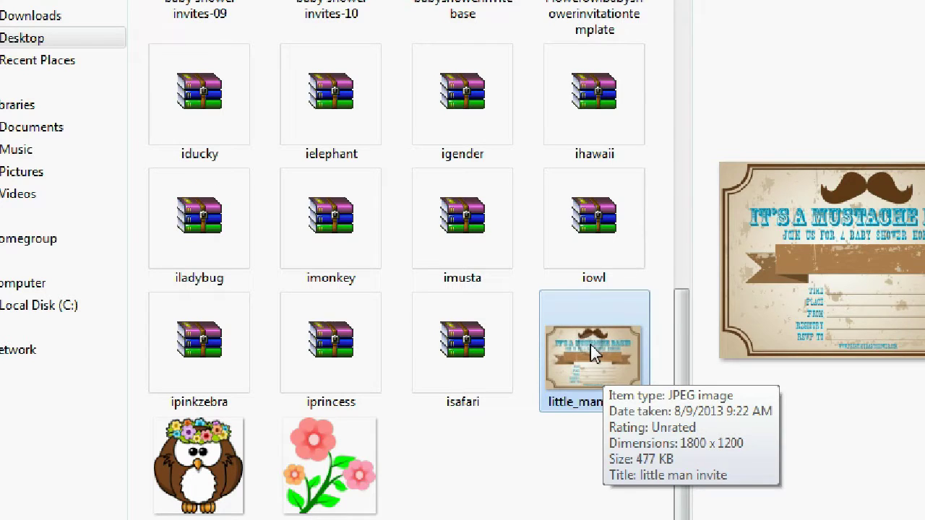
right_click(593, 345)
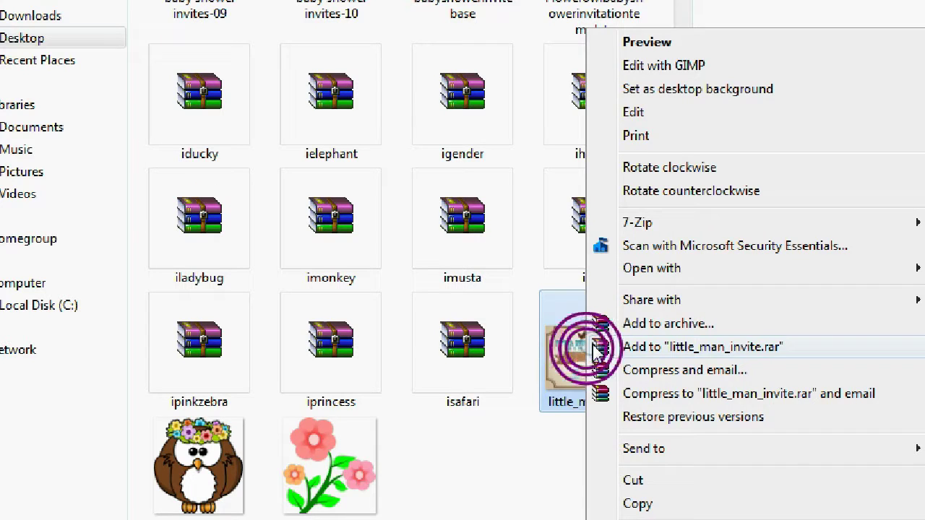
left_click(650, 70)
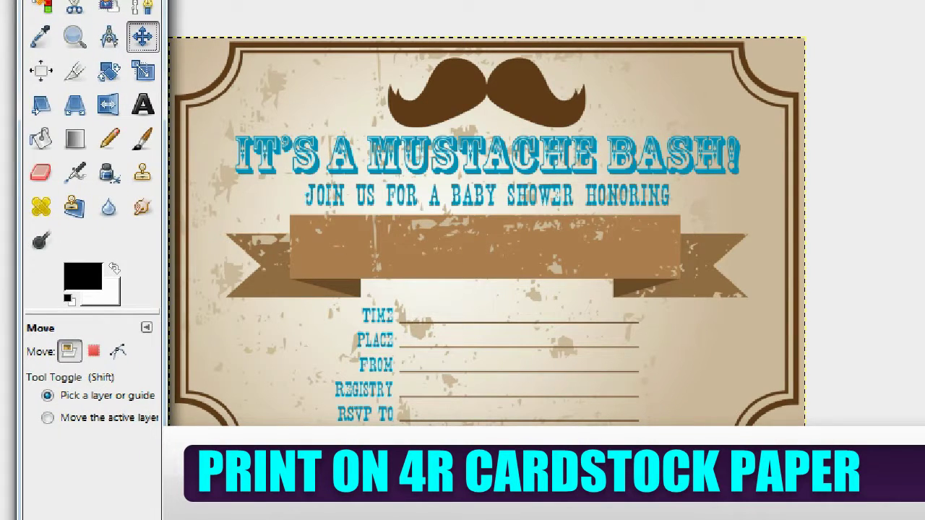
left_click(521, 343)
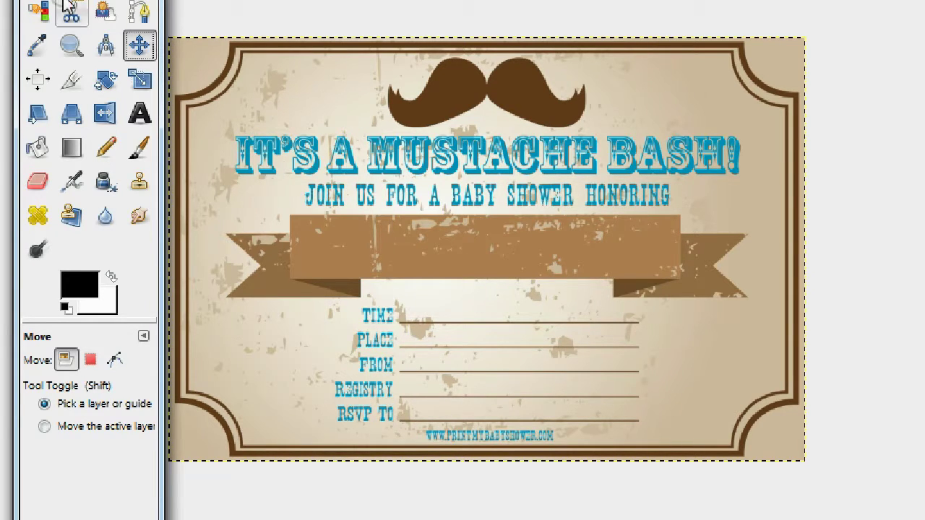
Sample the teal blue of the MUSTACHE BASH title as the foreground colour with the Color Picker.
left_click_drag(69, 0, 176, 84)
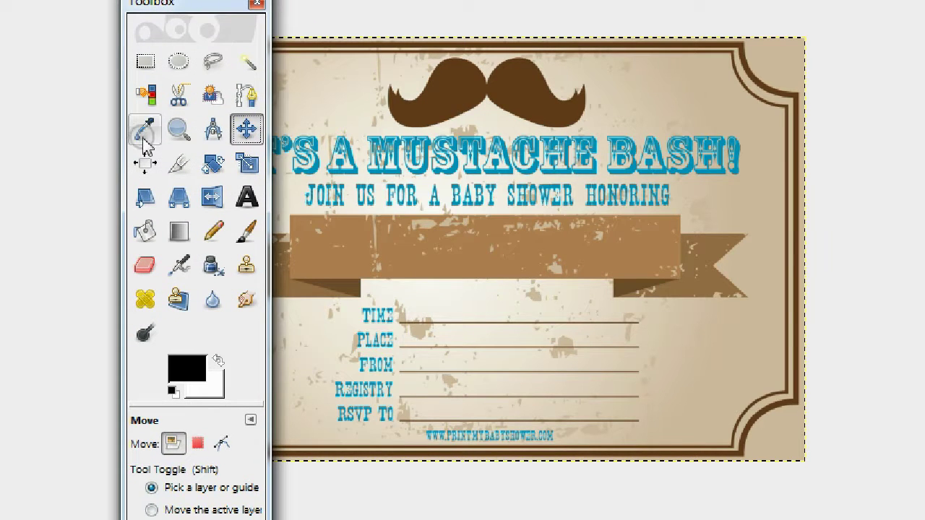
left_click(144, 134)
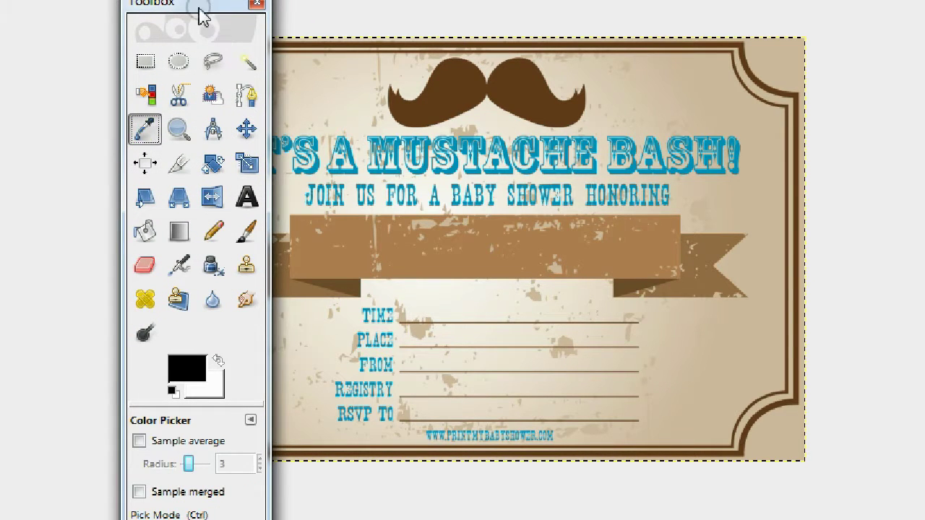
left_click_drag(201, 14, 130, 0)
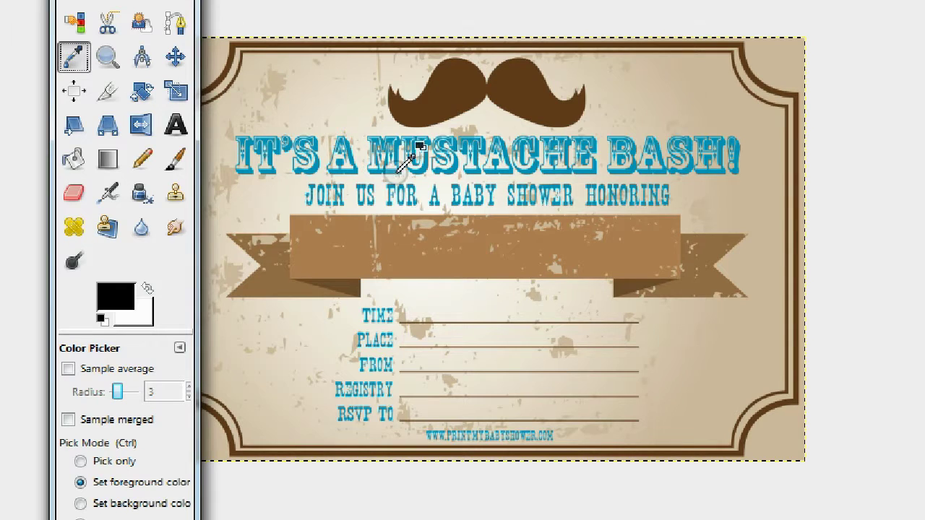
left_click(534, 142)
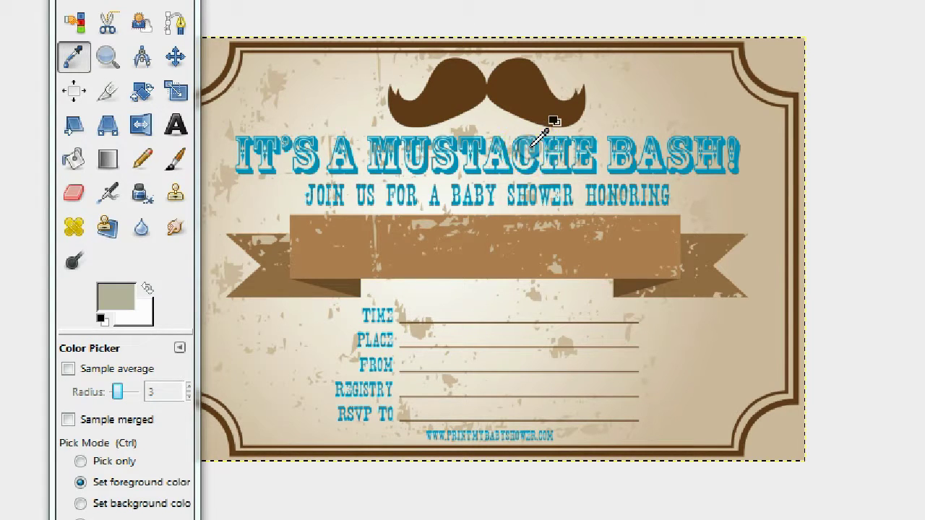
left_click(533, 144)
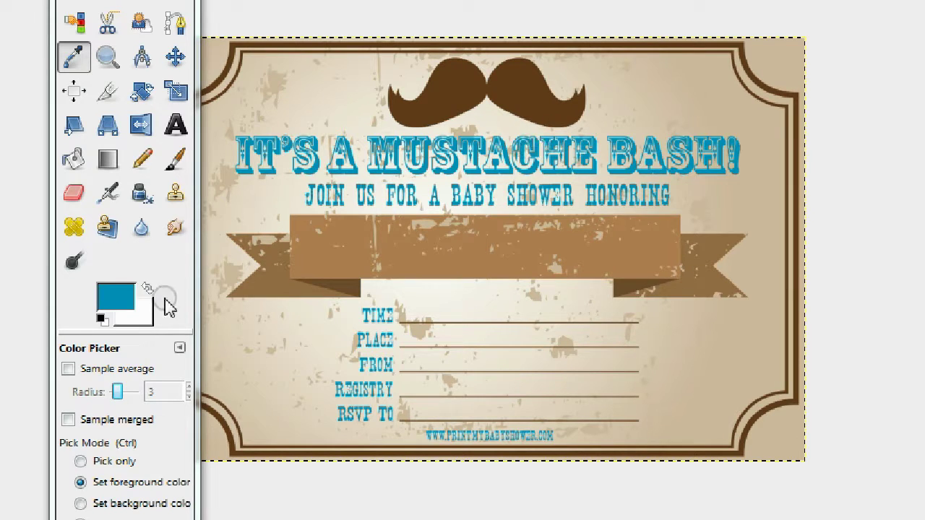
Use the Text tool with Tahoma Bold selected as the font.
left_click(176, 127)
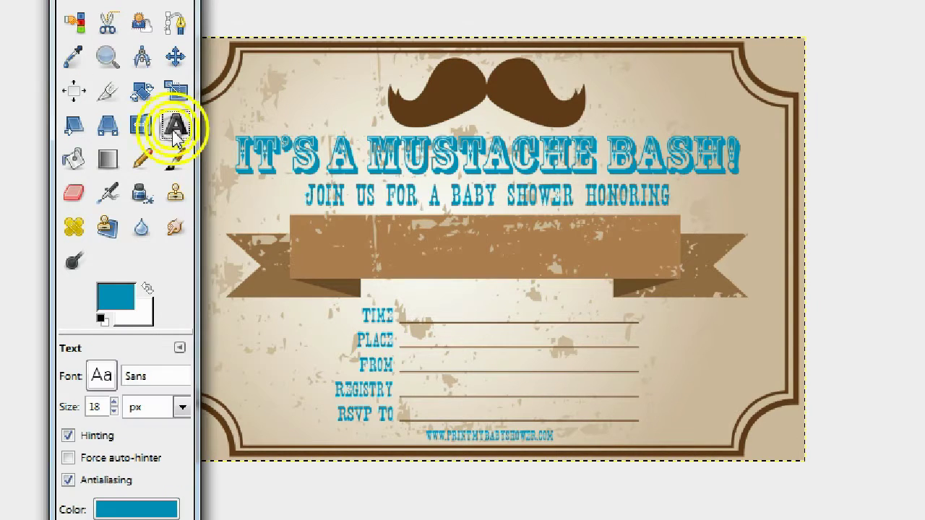
left_click(101, 376)
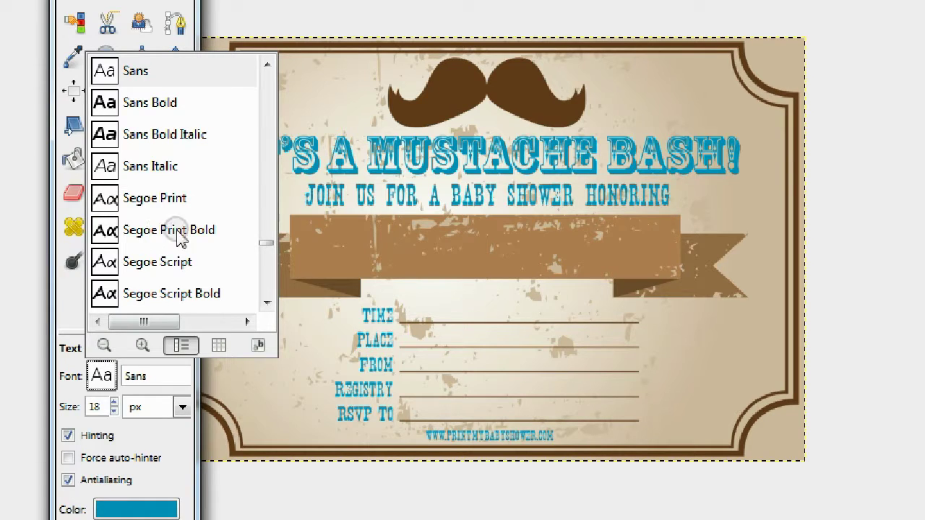
left_click_drag(264, 246, 266, 274)
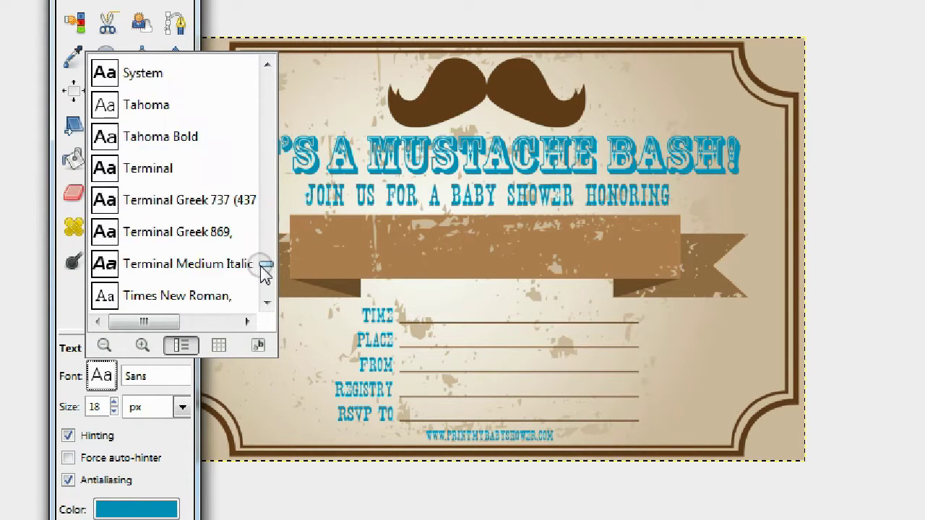
left_click(165, 145)
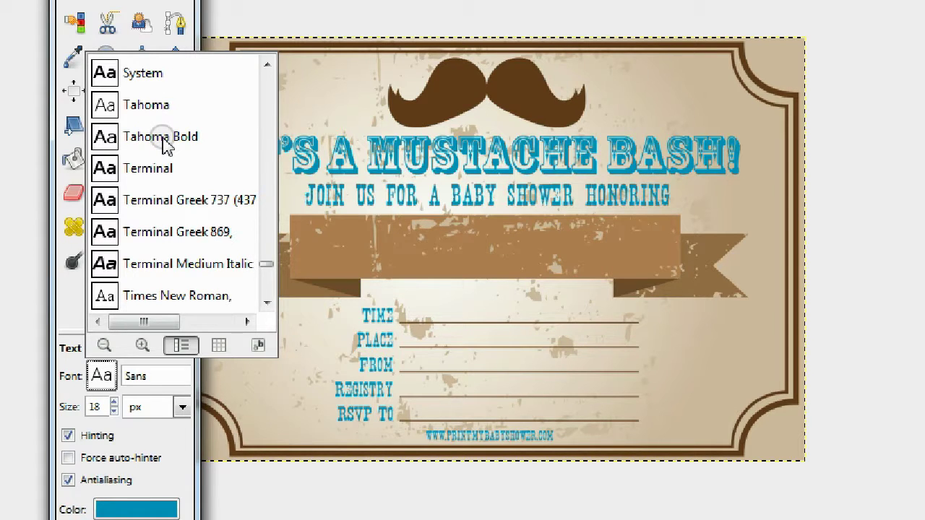
left_click(165, 144)
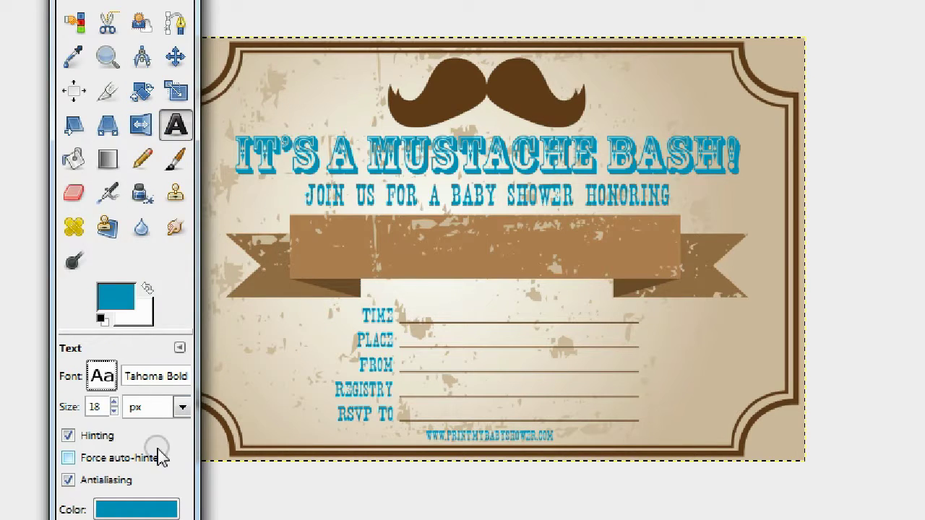
Set the text size to 55 px.
left_click(113, 404)
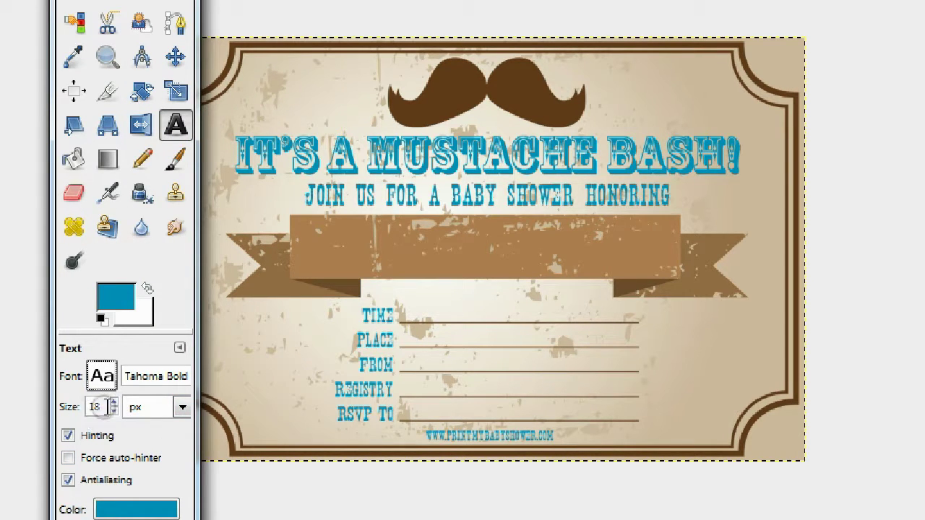
left_click(113, 402)
left_click(114, 404)
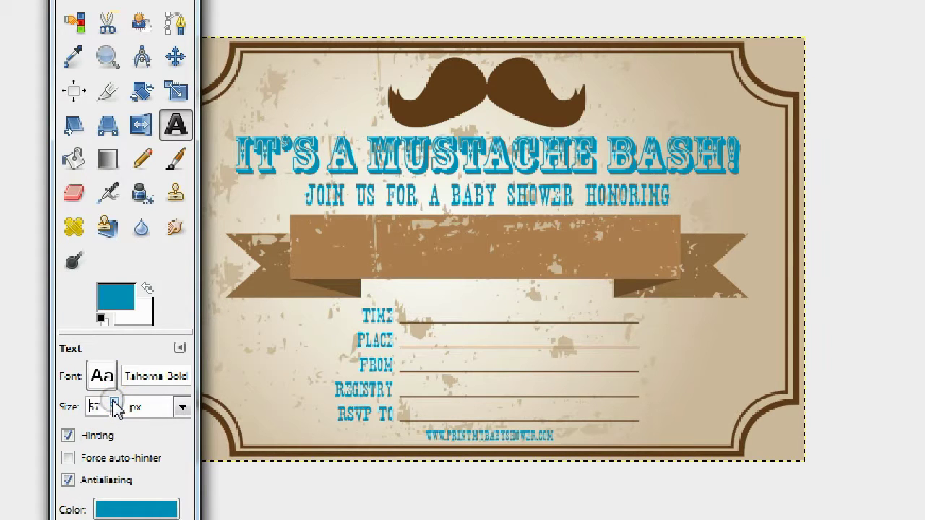
left_click(113, 403)
left_click(113, 403)
left_click(114, 411)
left_click(115, 411)
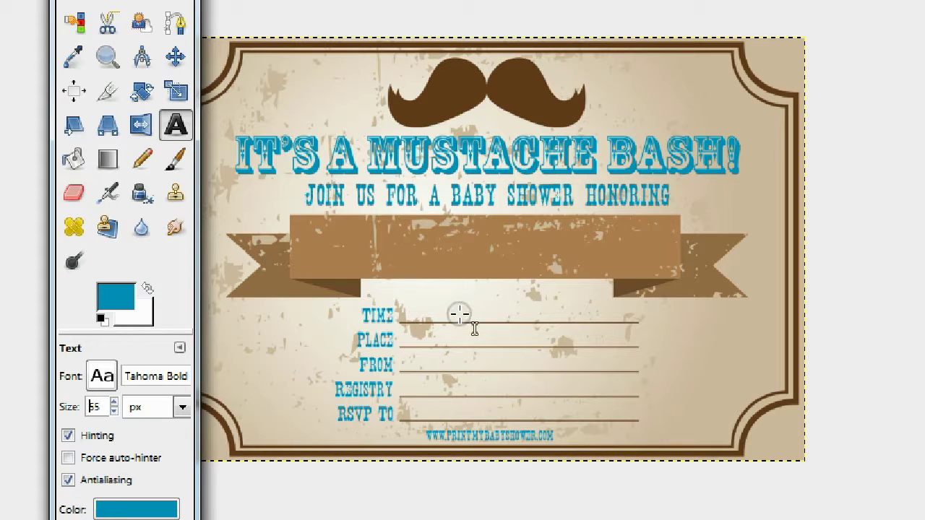
Add a text box beside TIME reading '1pm Sun May 4th 2014'.
left_click(411, 295)
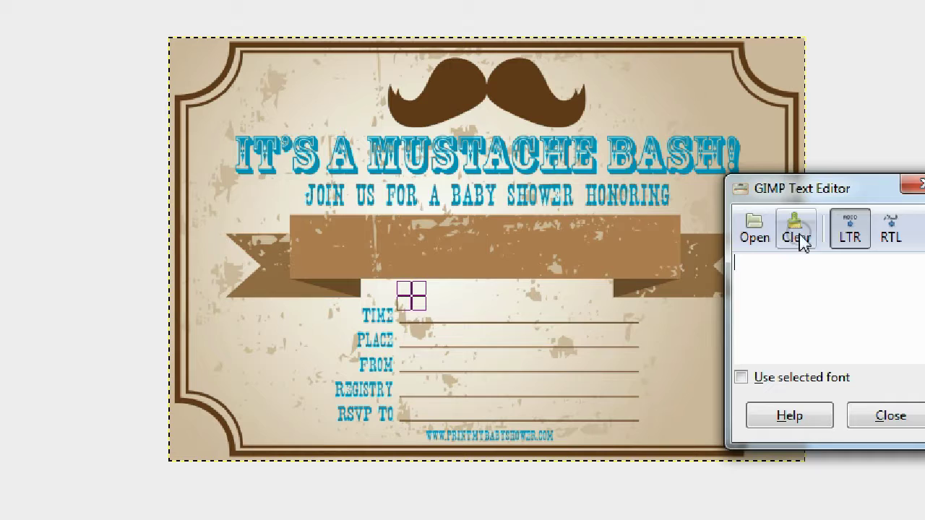
left_click_drag(807, 199, 664, 248)
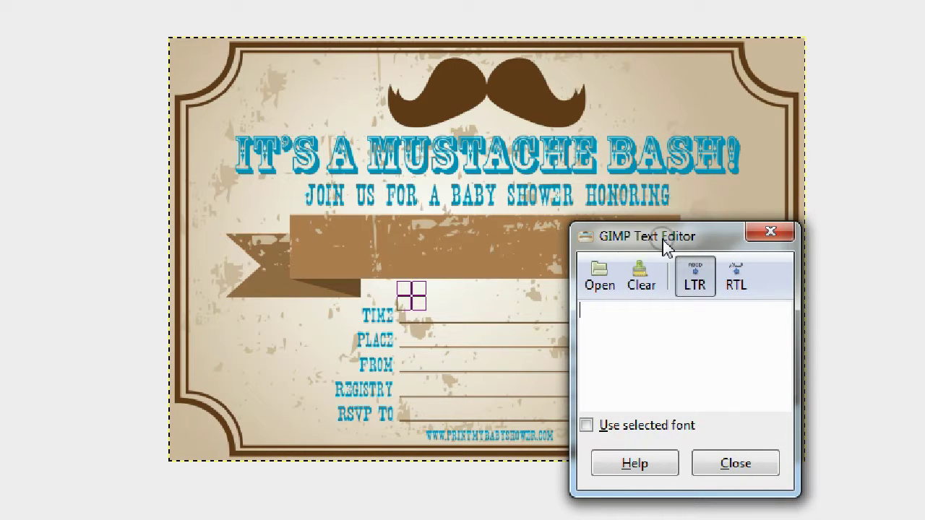
type("1pm")
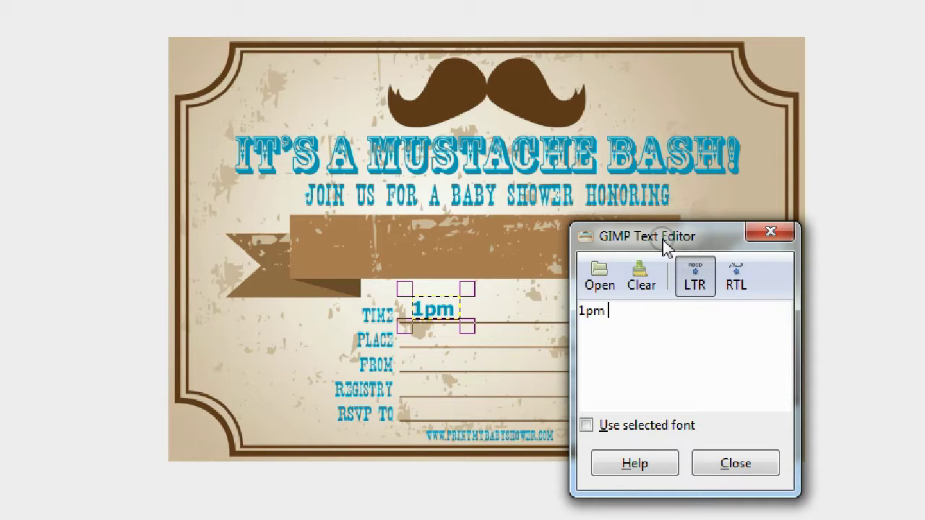
type(" Sun")
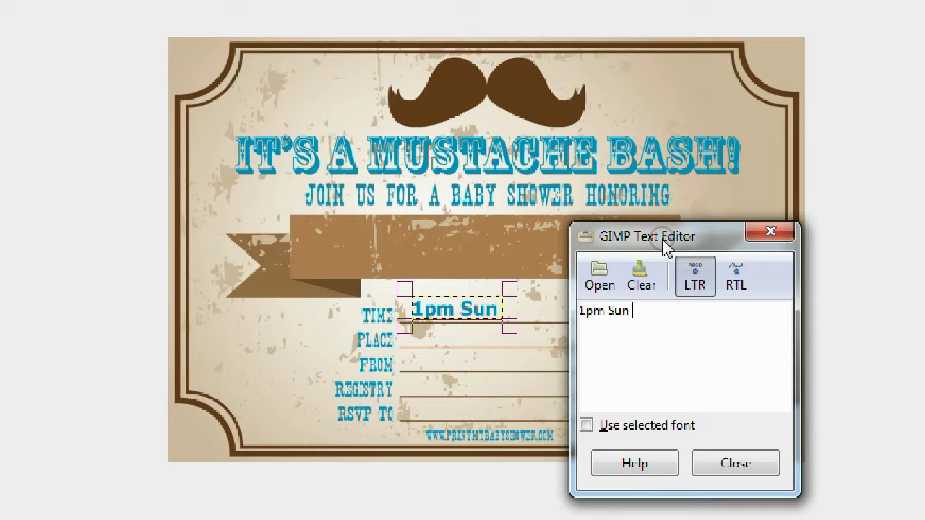
type(" 5")
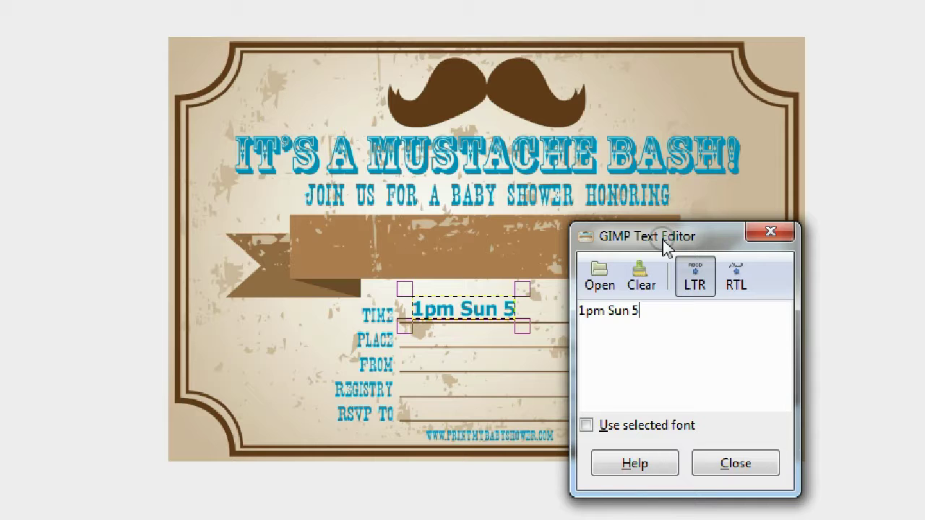
key("BackSpace")
type("May")
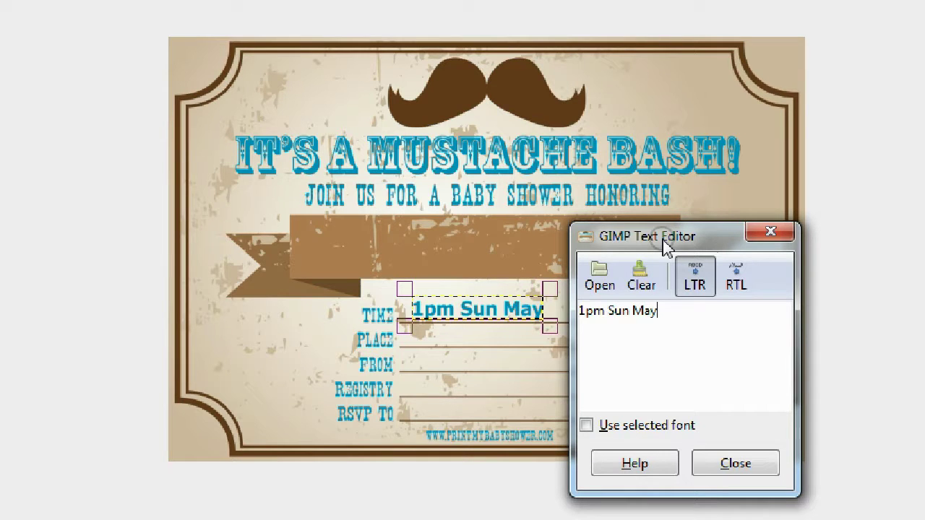
type(" 4th")
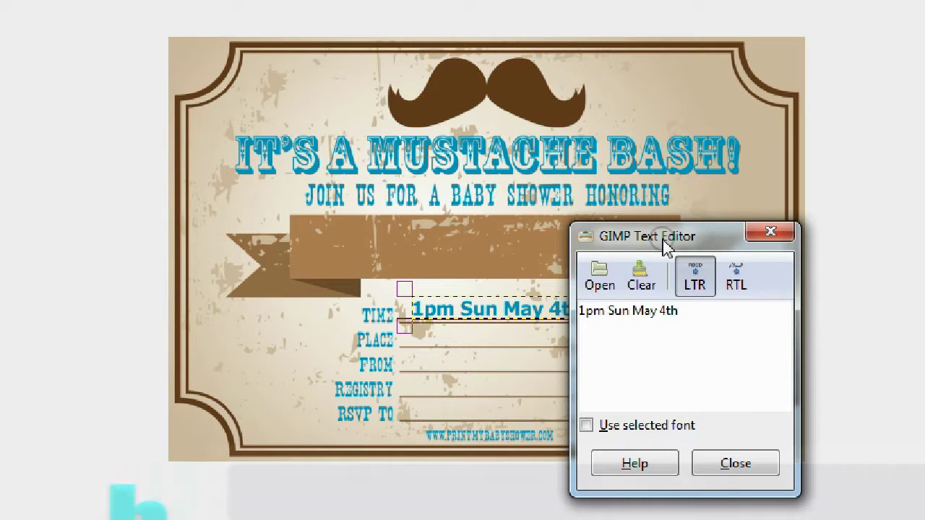
left_click_drag(663, 246, 765, 321)
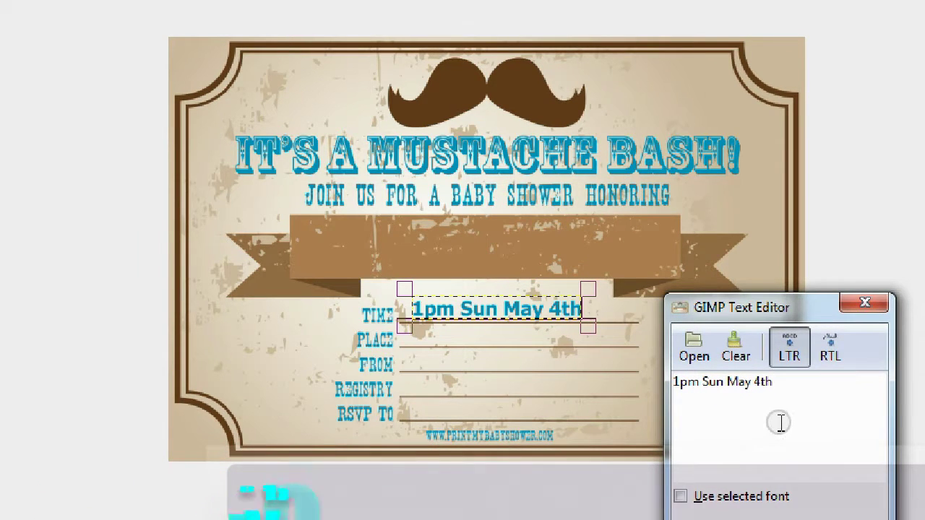
type("2014")
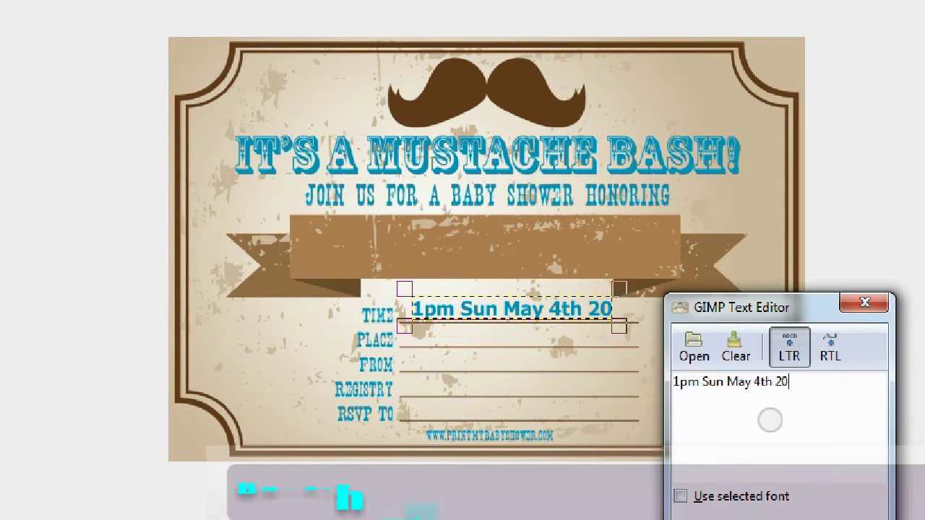